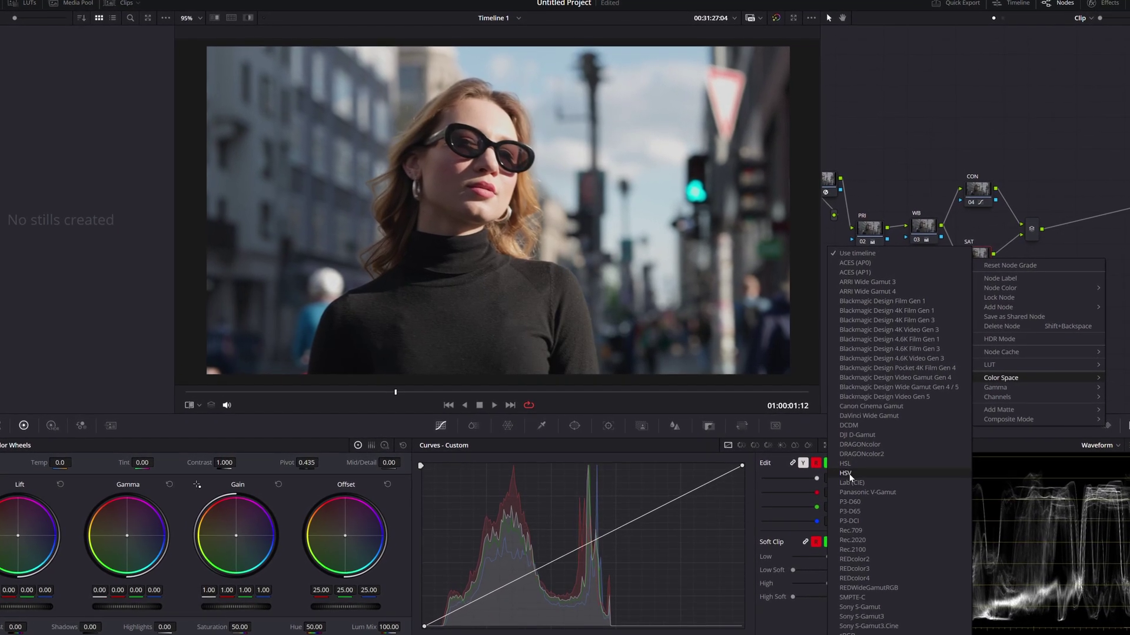
Choose HSV as the SAT node's colour space from its context menu
{"action": "left_click", "coordinate": [853, 473]}
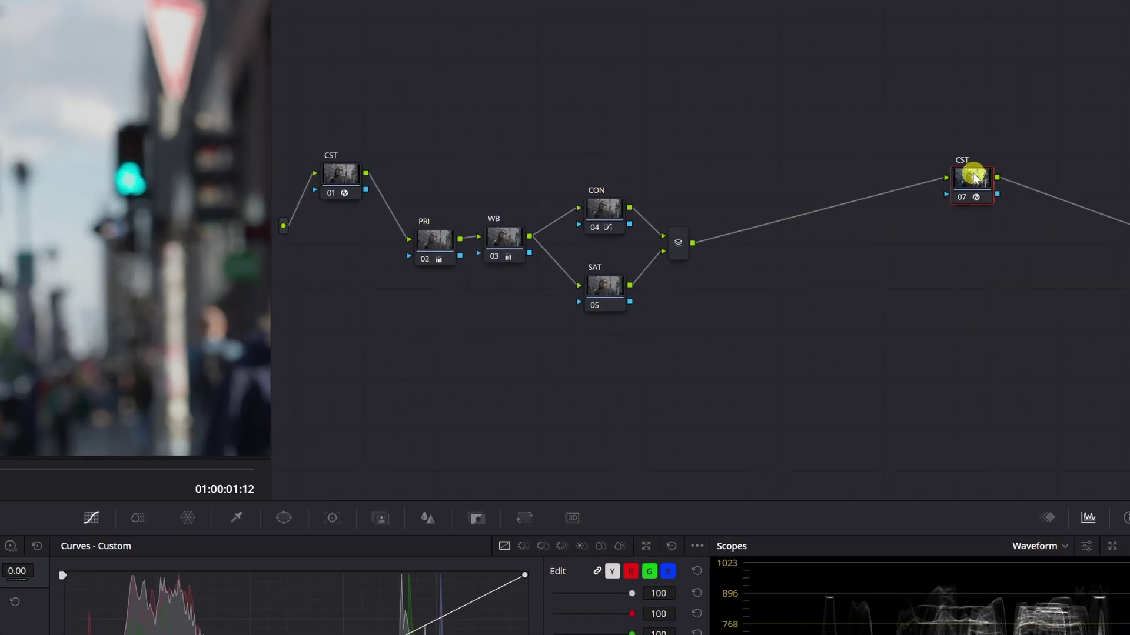
Tidy the node graph by shifting the CON, SAT and mixer nodes left
{"action": "left_click", "coordinate": [712, 238]}
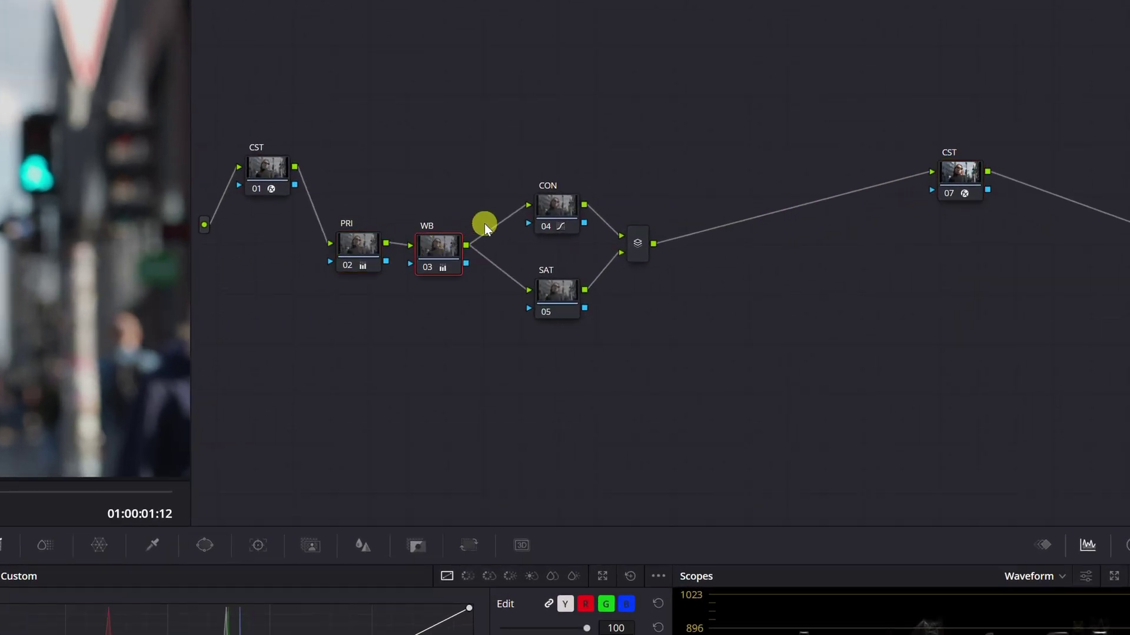
{"action": "left_click_drag", "start_coordinate": [553, 206], "coordinate": [533, 208]}
{"action": "left_click_drag", "start_coordinate": [550, 289], "coordinate": [517, 290]}
{"action": "left_click_drag", "start_coordinate": [637, 243], "coordinate": [608, 252]}
Test the SAT node's Saturation at 100, then lower it to mute colours and show the HDR wheels
{"action": "left_click", "coordinate": [766, 268]}
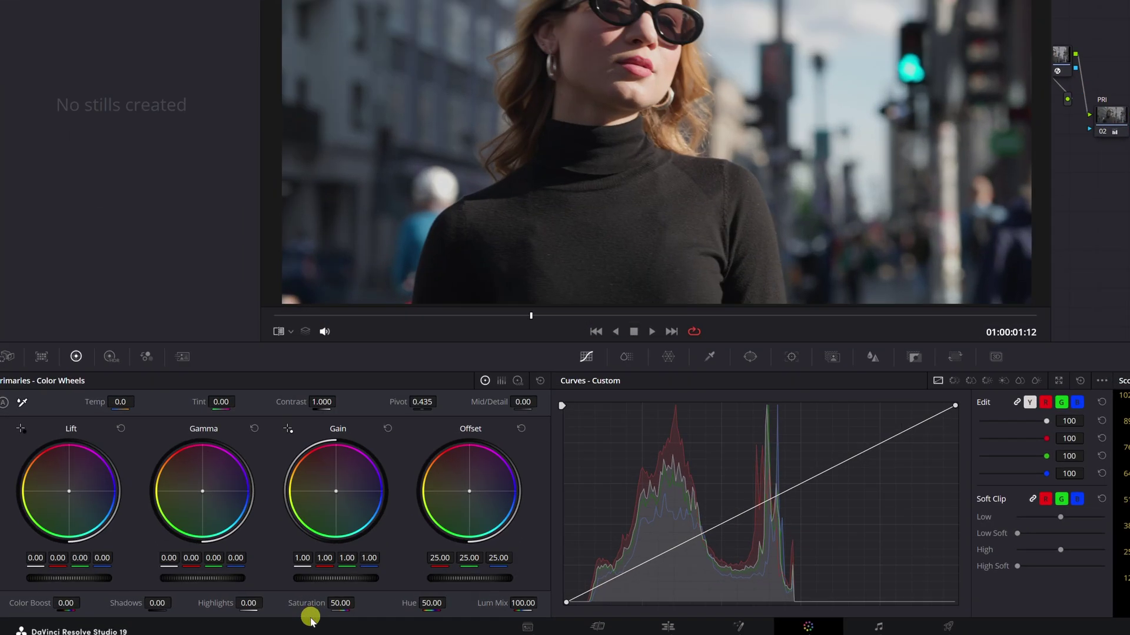
{"action": "left_click_drag", "start_coordinate": [240, 604], "coordinate": [445, 597]}
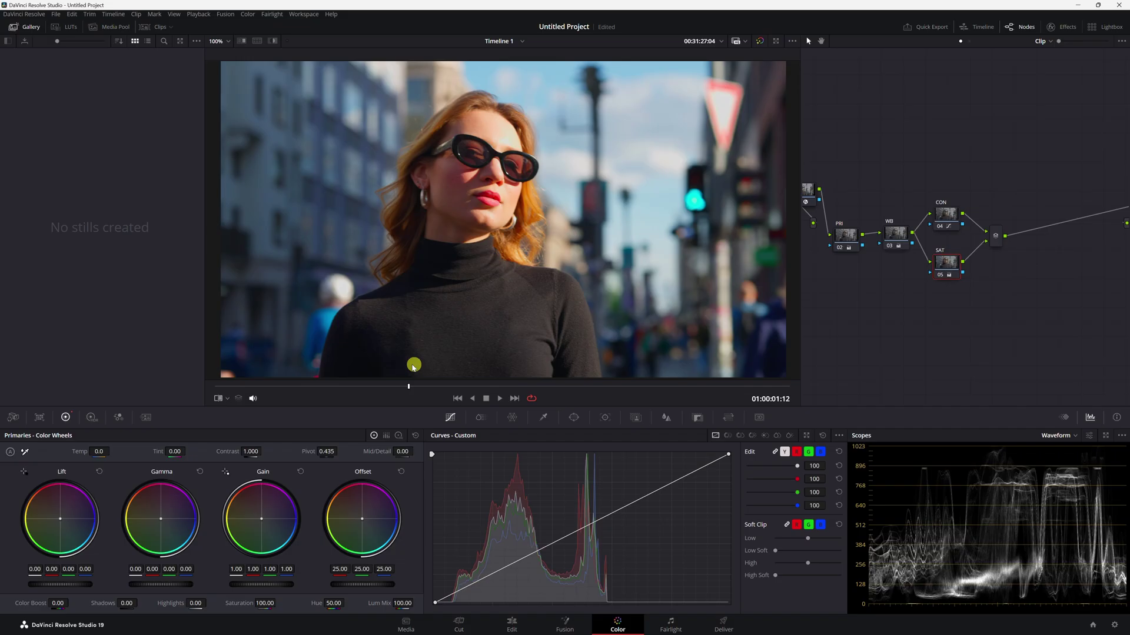
{"action": "double_click", "coordinate": [238, 603]}
{"action": "left_click_drag", "start_coordinate": [235, 603], "coordinate": [133, 620]}
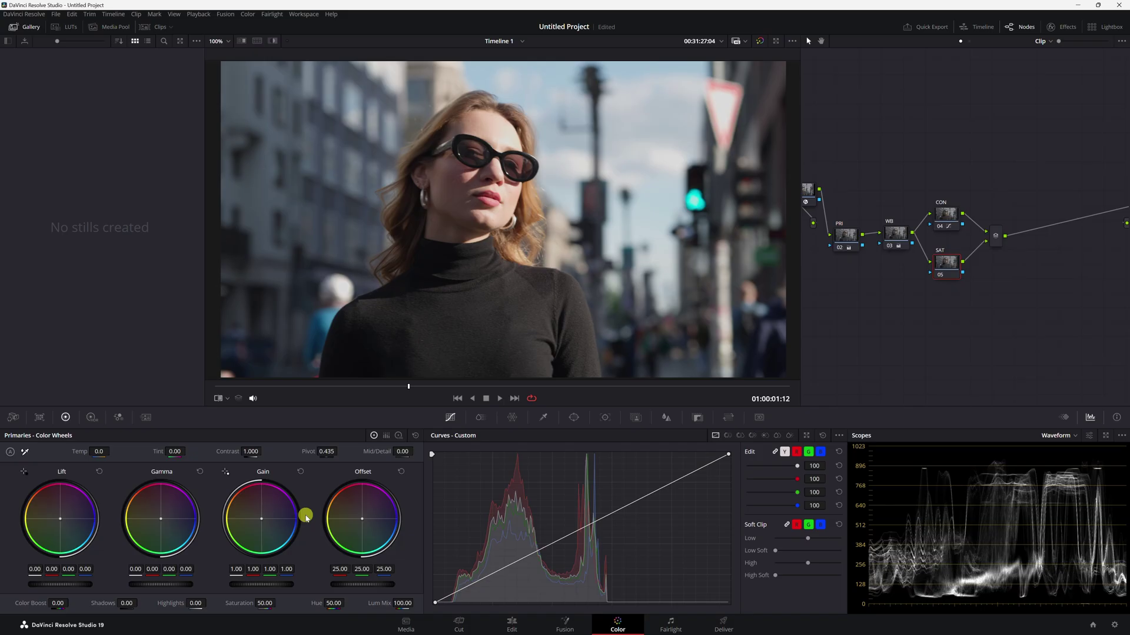
{"action": "left_click", "coordinate": [91, 418]}
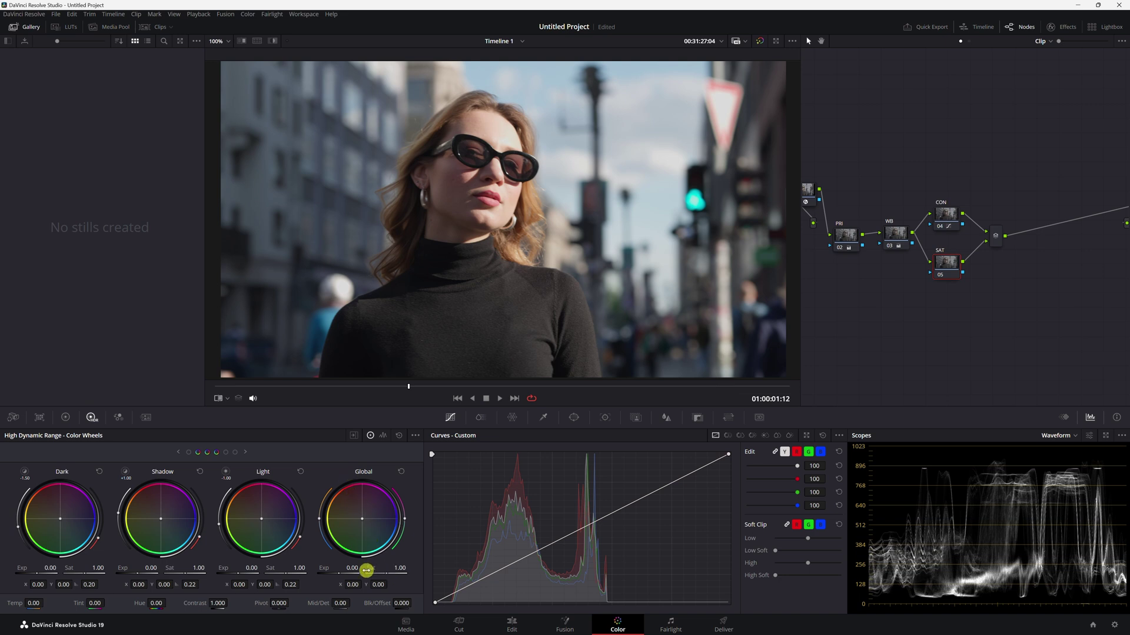
Nudge HDR Global Sat, move CON and SAT higher, and return to Primaries wheels
{"action": "left_click_drag", "start_coordinate": [389, 573], "coordinate": [679, 580]}
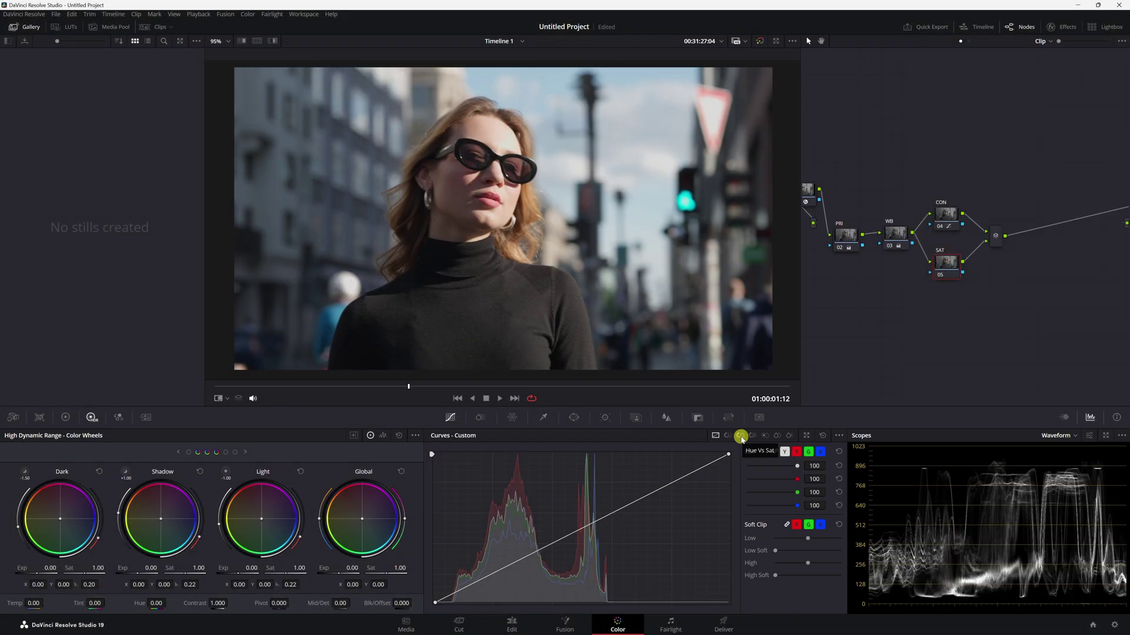
{"action": "left_click_drag", "start_coordinate": [941, 270], "coordinate": [945, 259]}
{"action": "left_click", "coordinate": [67, 417]}
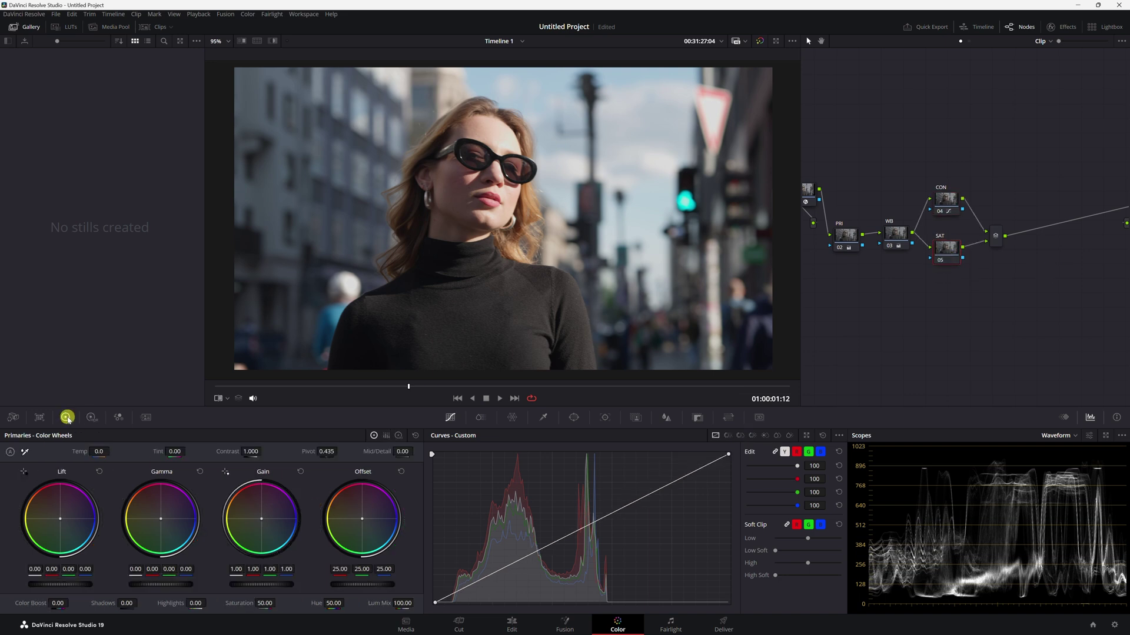
{"action": "left_click_drag", "start_coordinate": [930, 255], "coordinate": [969, 254]}
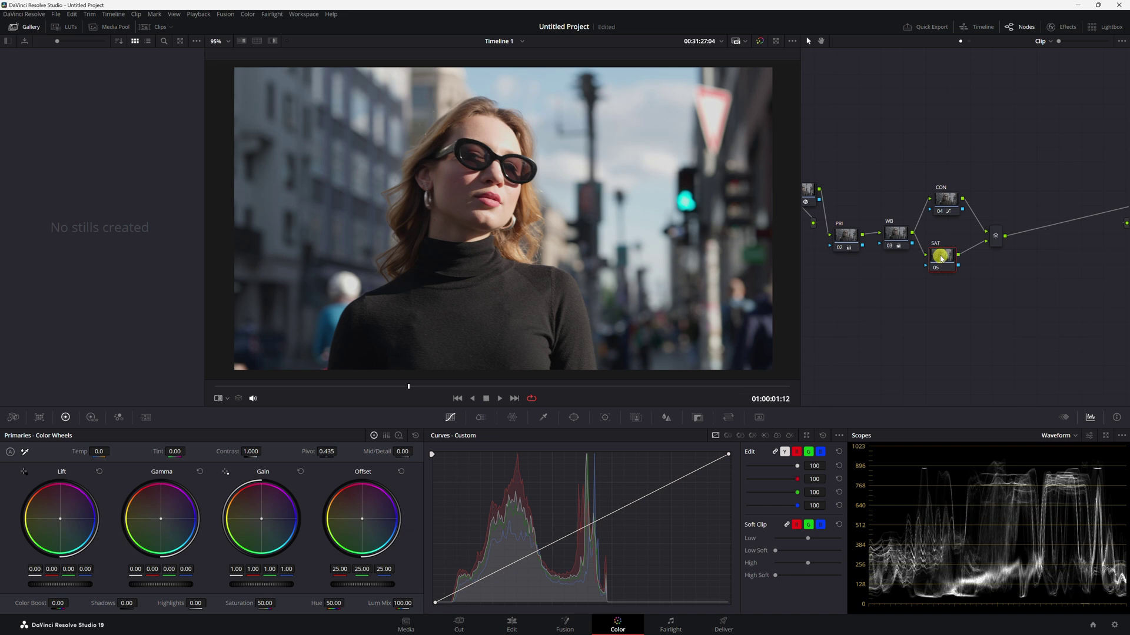
Set the SAT node's colour space to HSV
{"action": "right_click", "coordinate": [942, 263]}
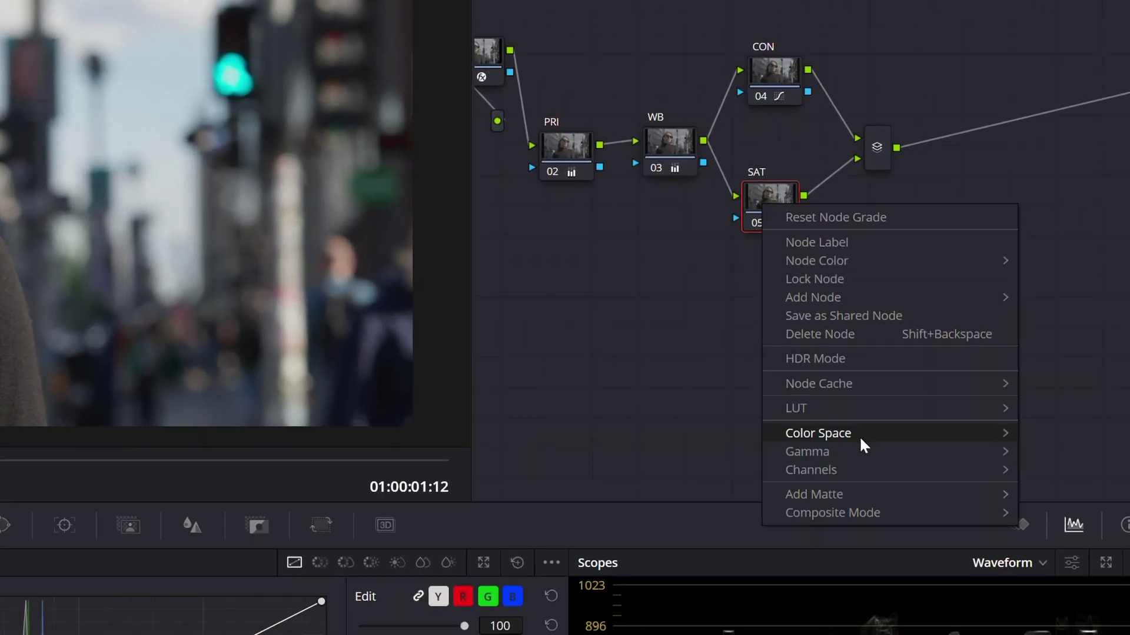
{"action": "mouse_move", "coordinate": [990, 374]}
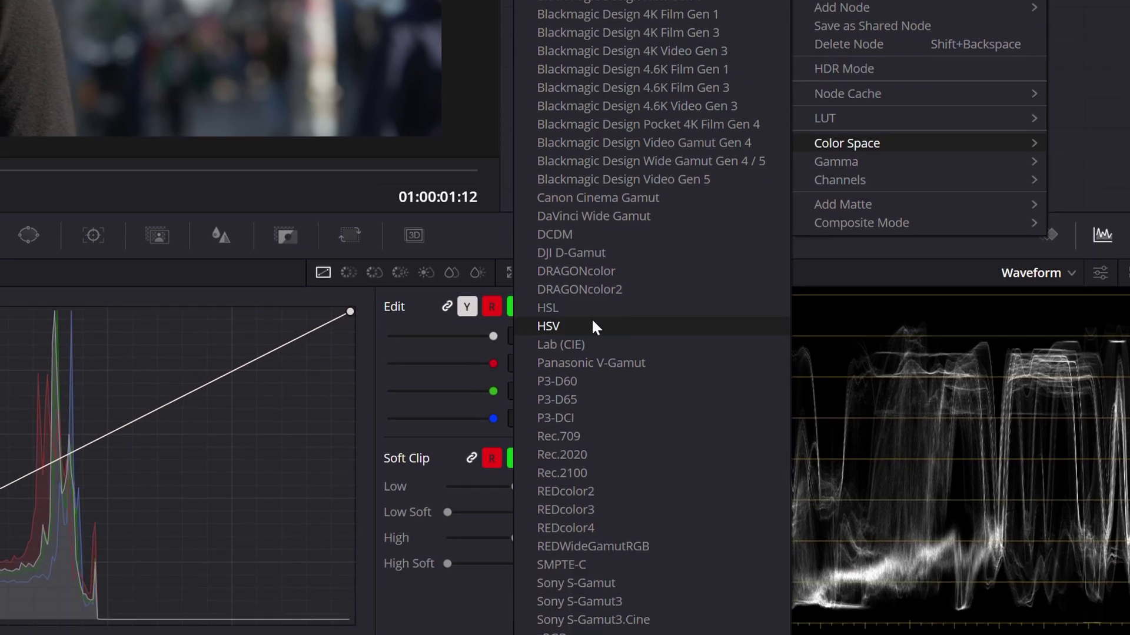
{"action": "left_click", "coordinate": [555, 325]}
Disable Channels 1 and 3 on the SAT node so only saturation is affected
{"action": "right_click", "coordinate": [946, 271]}
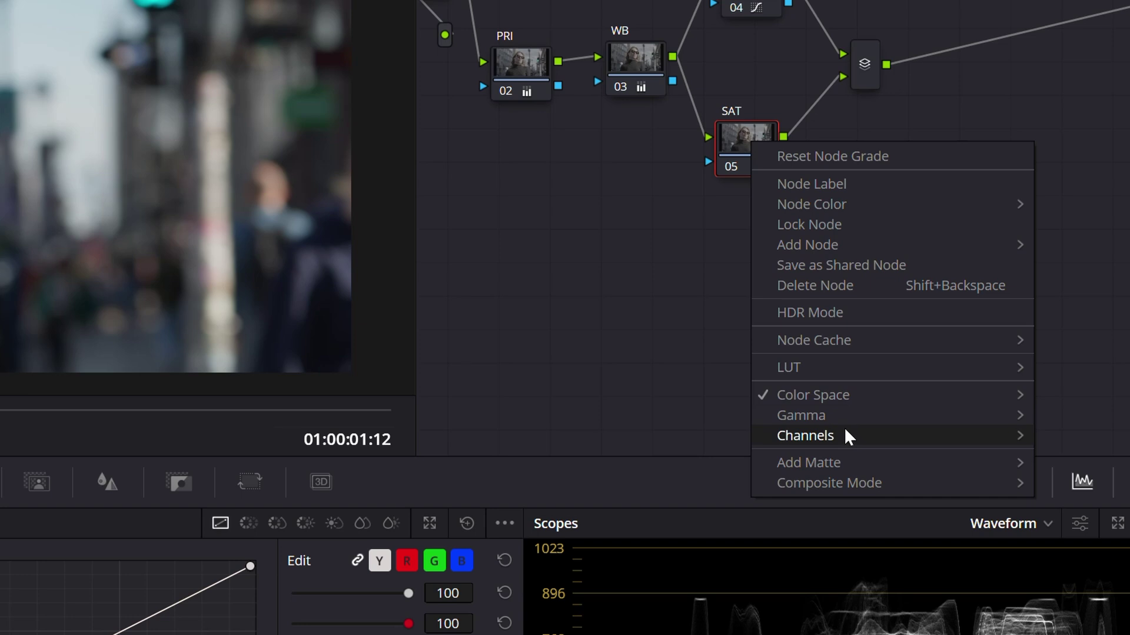
{"action": "mouse_move", "coordinate": [843, 428]}
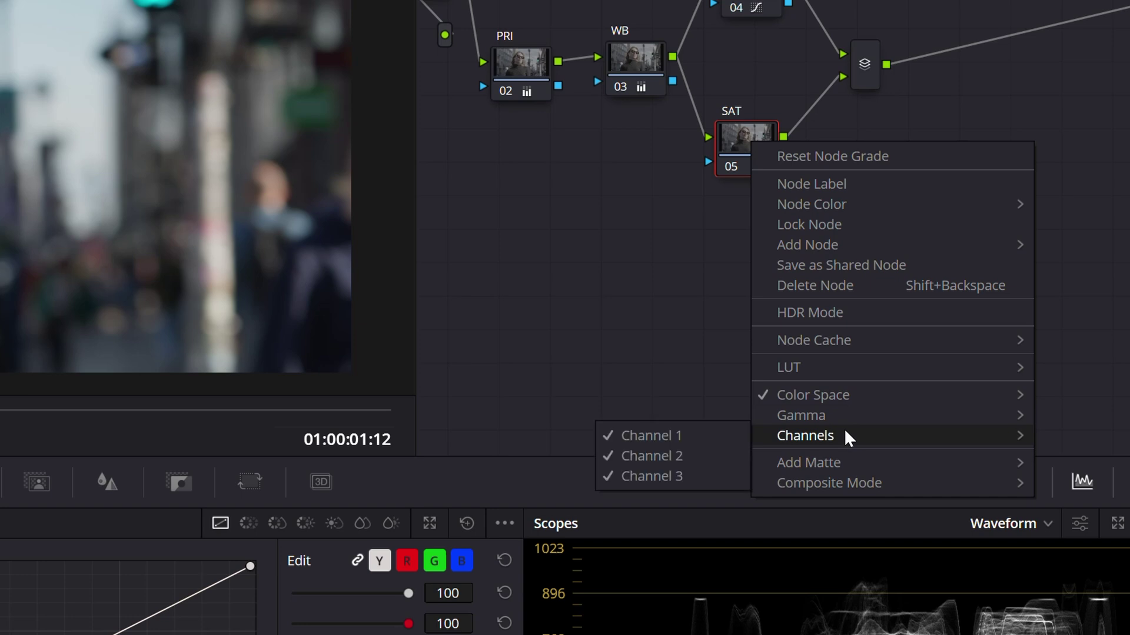
{"action": "left_click", "coordinate": [713, 435]}
{"action": "right_click", "coordinate": [756, 148]}
{"action": "mouse_move", "coordinate": [877, 436]}
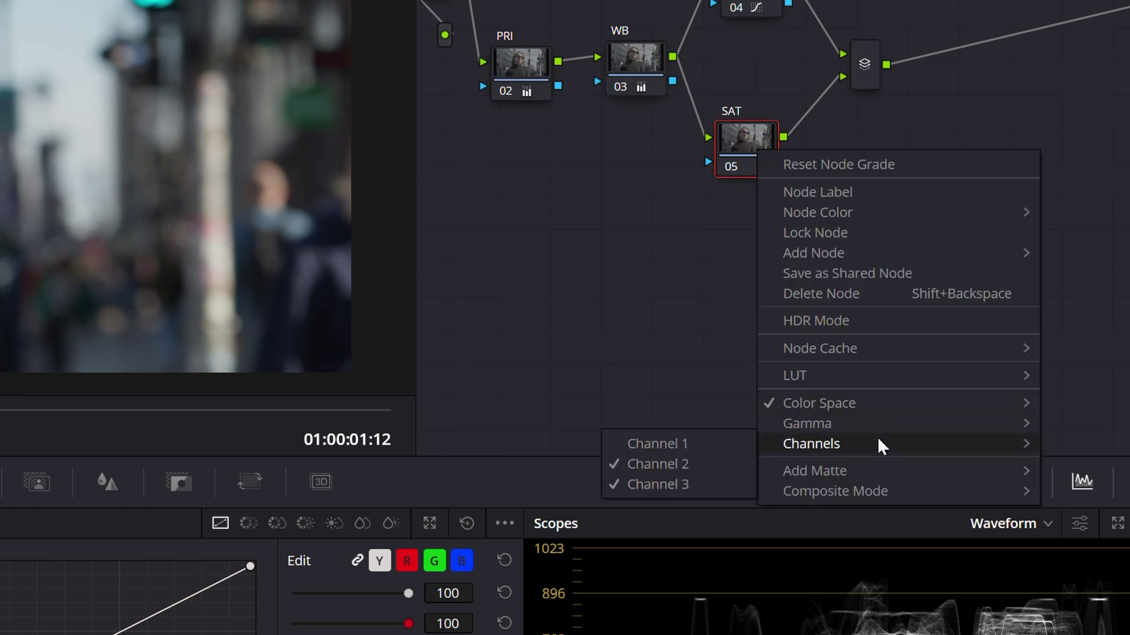
{"action": "left_click", "coordinate": [684, 483]}
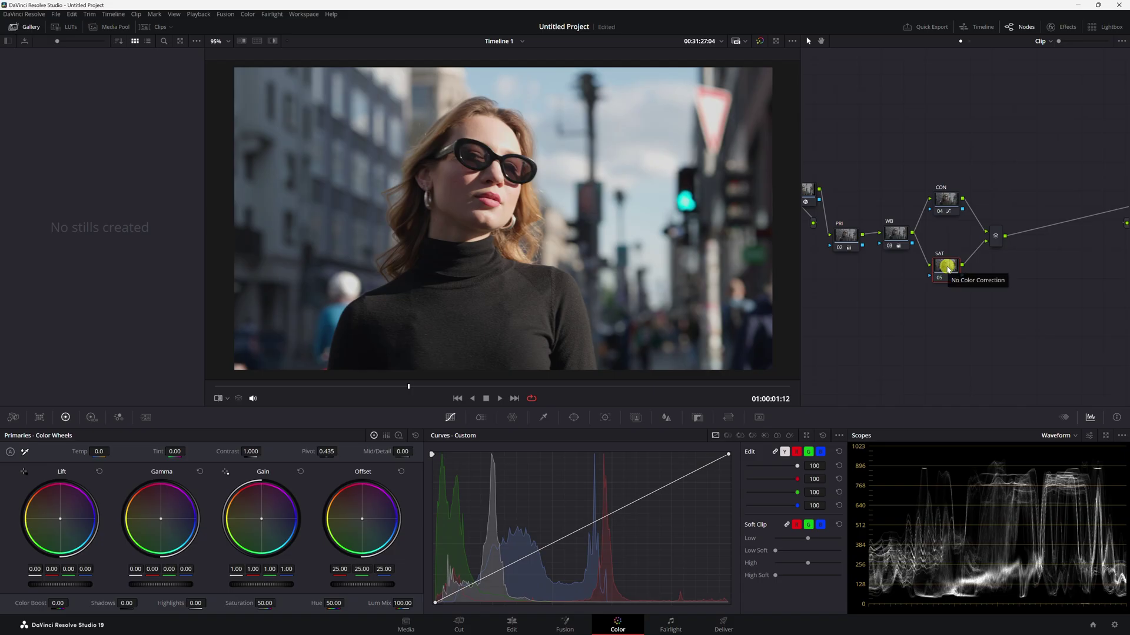
{"action": "left_click_drag", "start_coordinate": [948, 270], "coordinate": [934, 272]}
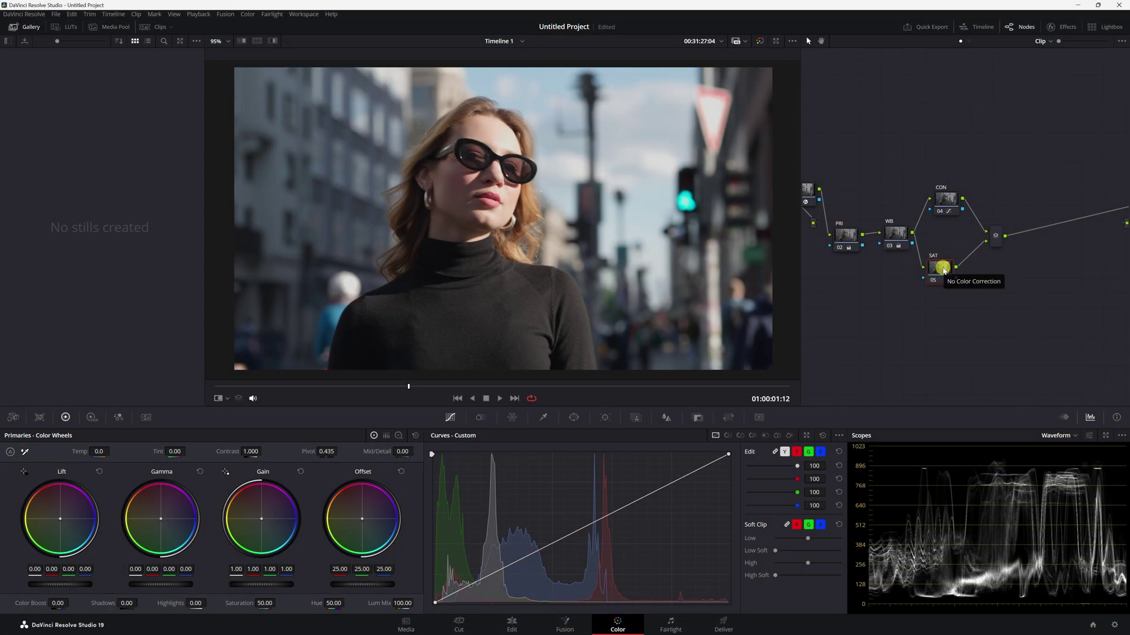
{"action": "left_click_drag", "start_coordinate": [943, 270], "coordinate": [949, 265]}
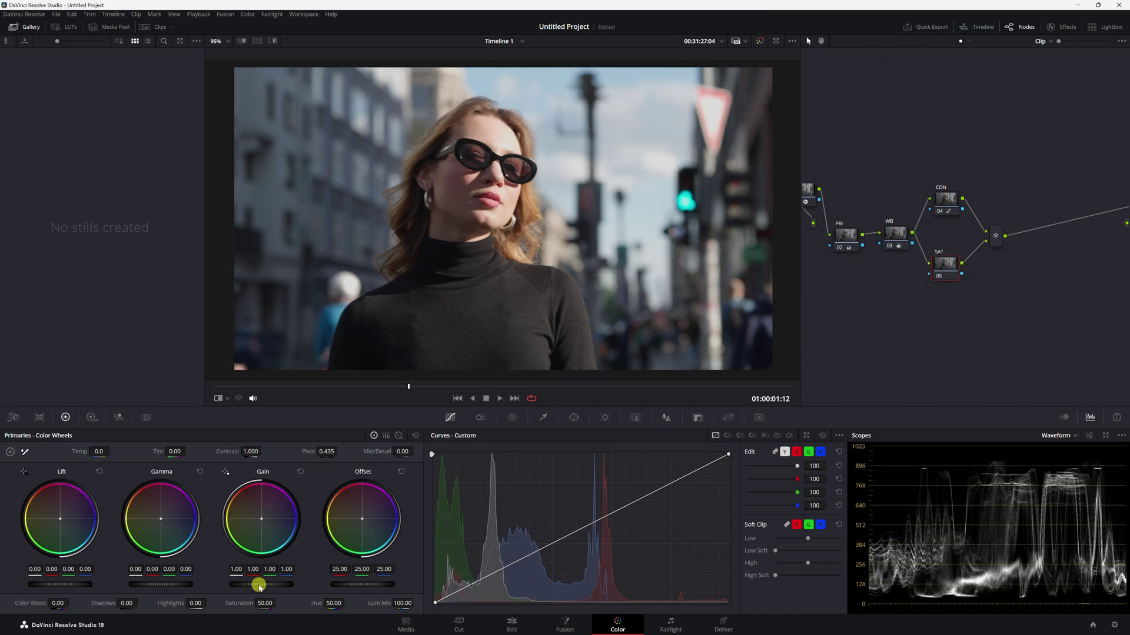
{"action": "left_click_drag", "start_coordinate": [541, 531], "coordinate": [786, 527]}
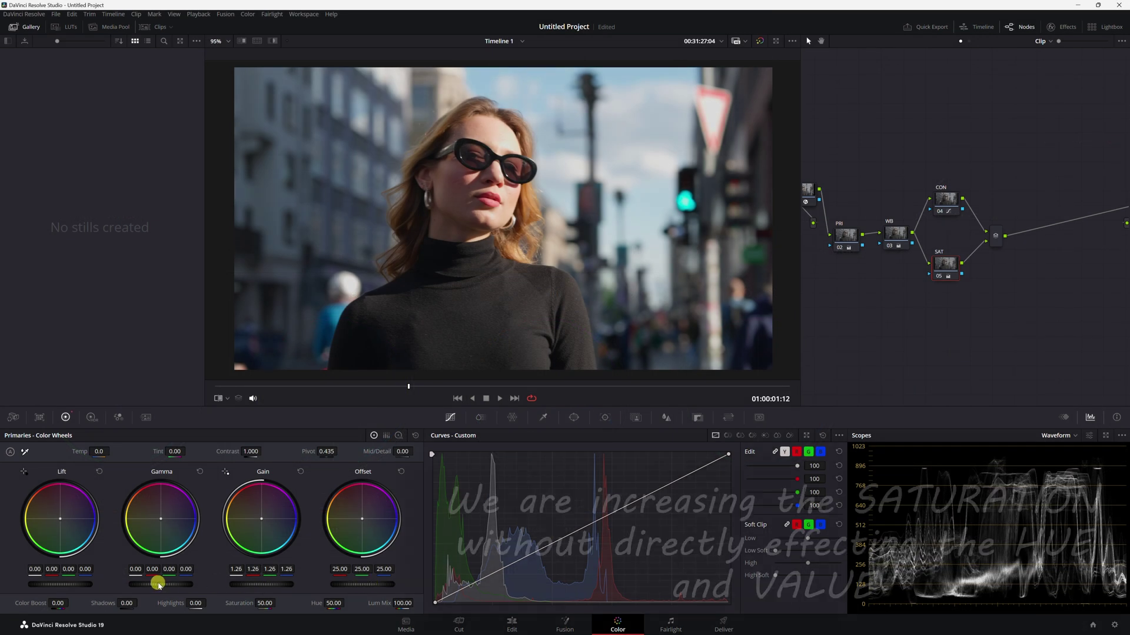
{"action": "left_click_drag", "start_coordinate": [156, 584], "coordinate": [225, 584]}
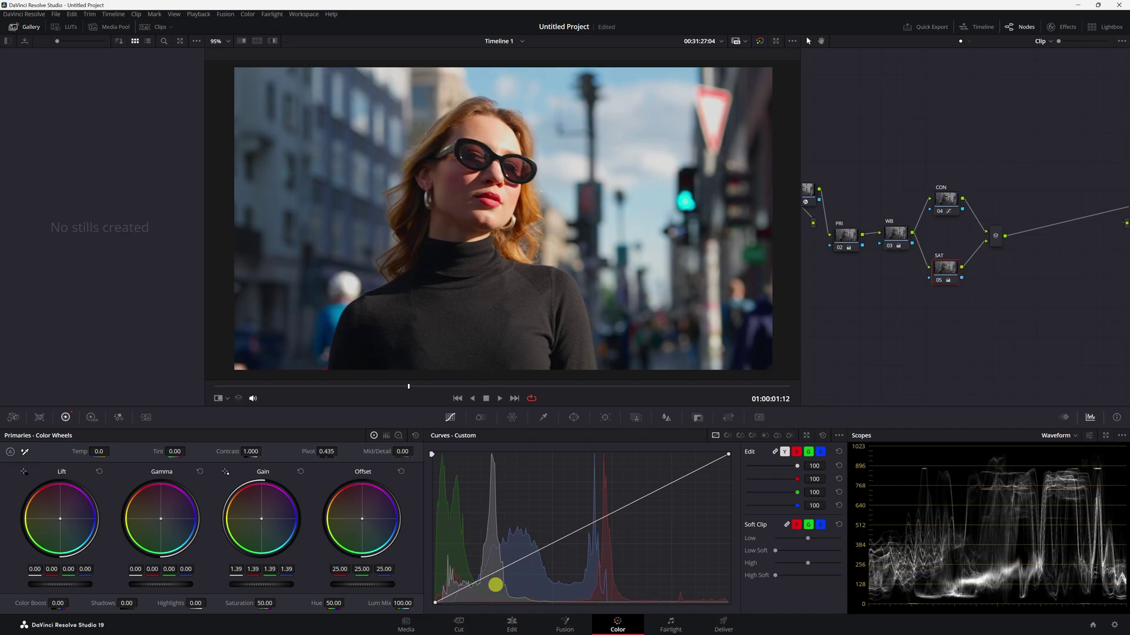
{"action": "left_click_drag", "start_coordinate": [495, 585], "coordinate": [449, 585]}
{"action": "left_click_drag", "start_coordinate": [274, 585], "coordinate": [247, 587]}
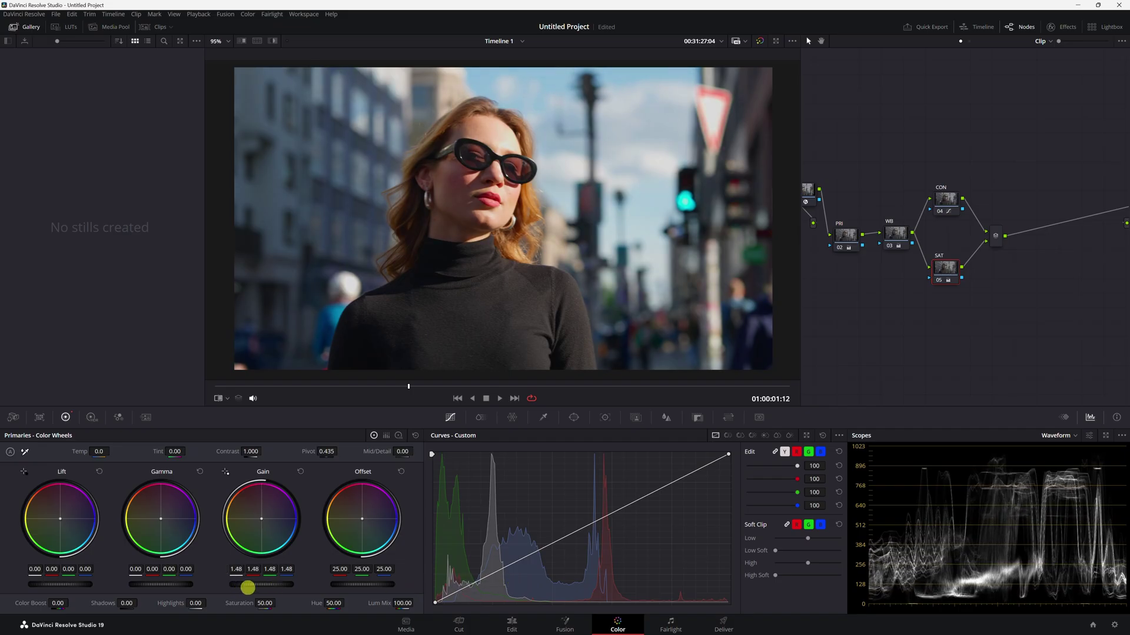
{"action": "left_click_drag", "start_coordinate": [170, 586], "coordinate": [156, 586]}
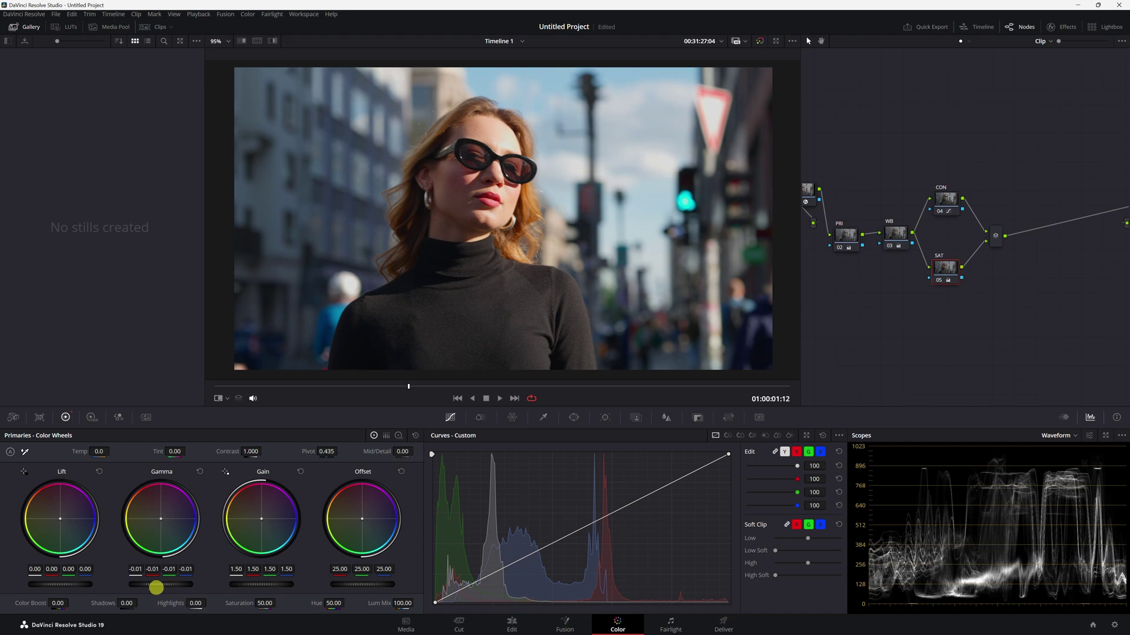
{"action": "right_click", "coordinate": [965, 262]}
{"action": "left_click", "coordinate": [977, 268]}
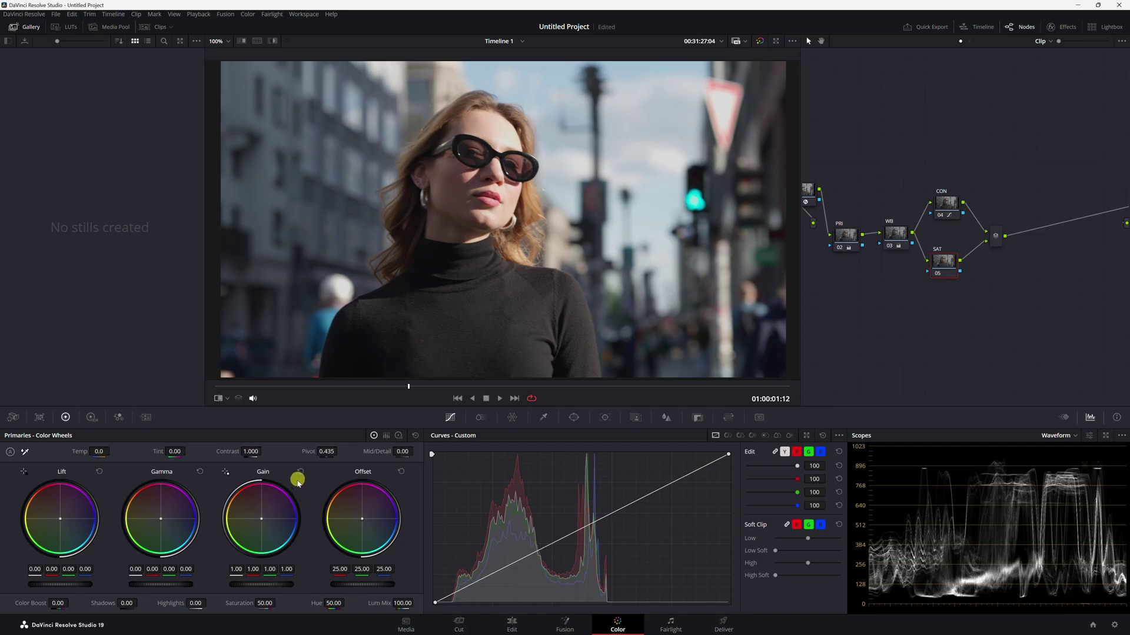
Switch the curves to Hue Vs Sat and bring up the ColorSlice controls
{"action": "left_click", "coordinate": [740, 436]}
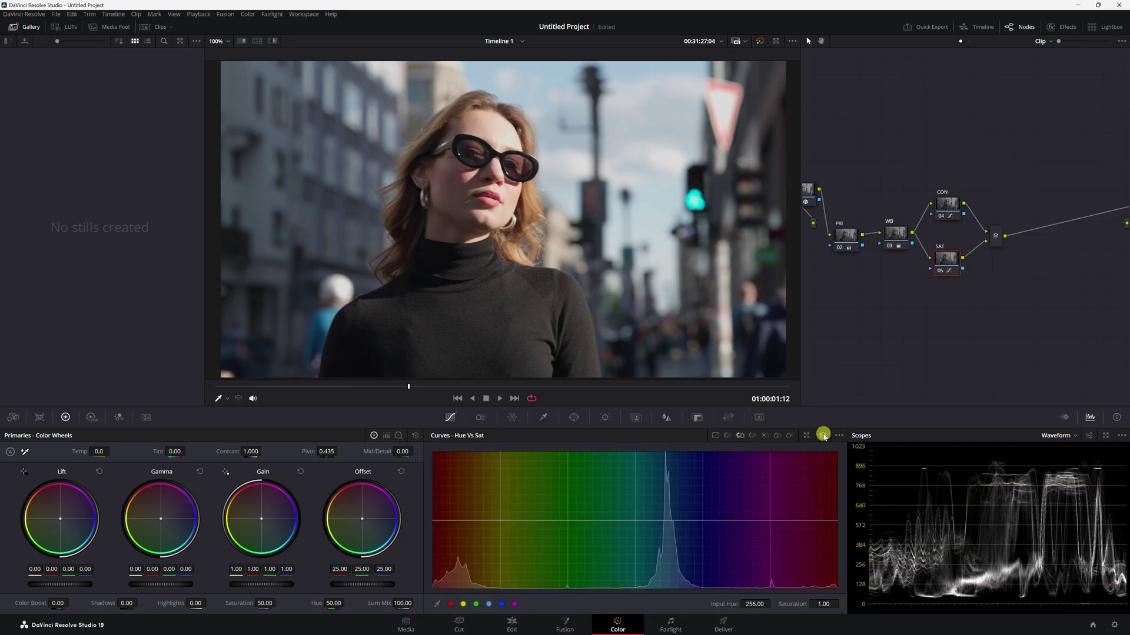
{"action": "left_click", "coordinate": [477, 417]}
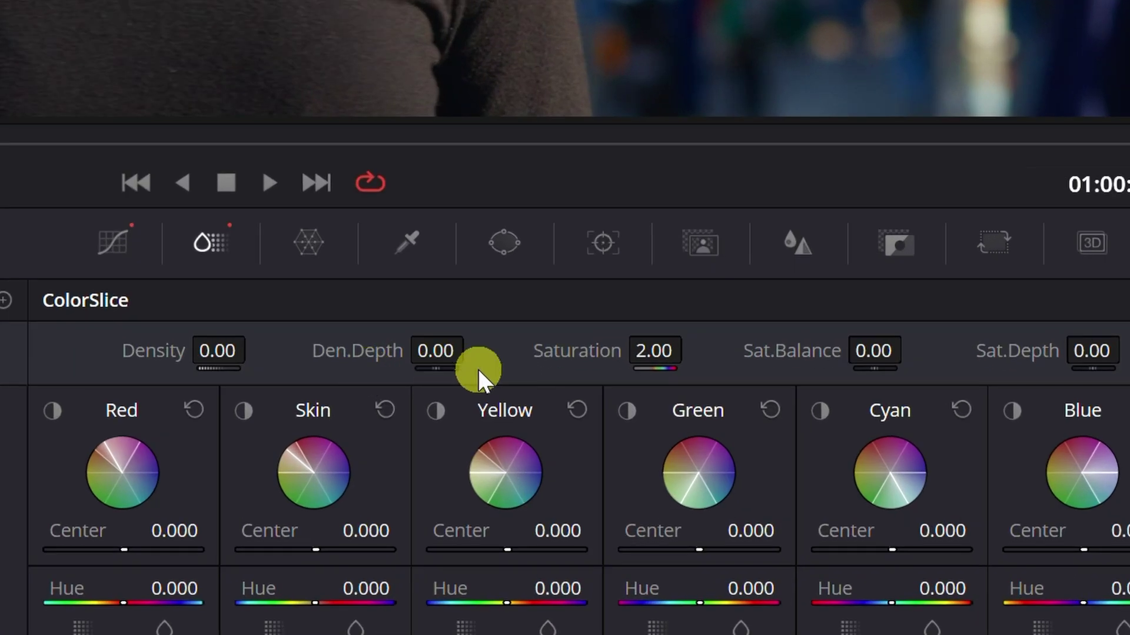
Try ColorSlice Saturation 1.74 and 1.50 with more Density, then reset to Saturation 1.00, Density 0.00
{"action": "double_click", "coordinate": [552, 355]}
{"action": "left_click_drag", "start_coordinate": [589, 358], "coordinate": [608, 352]}
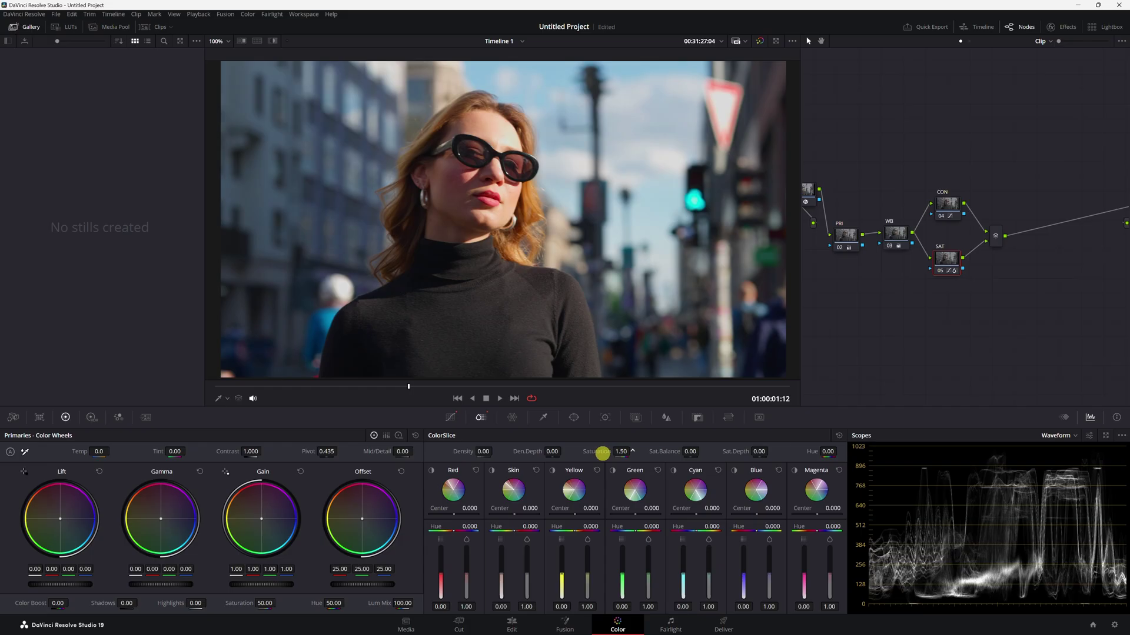
{"action": "left_click_drag", "start_coordinate": [606, 453], "coordinate": [602, 454]}
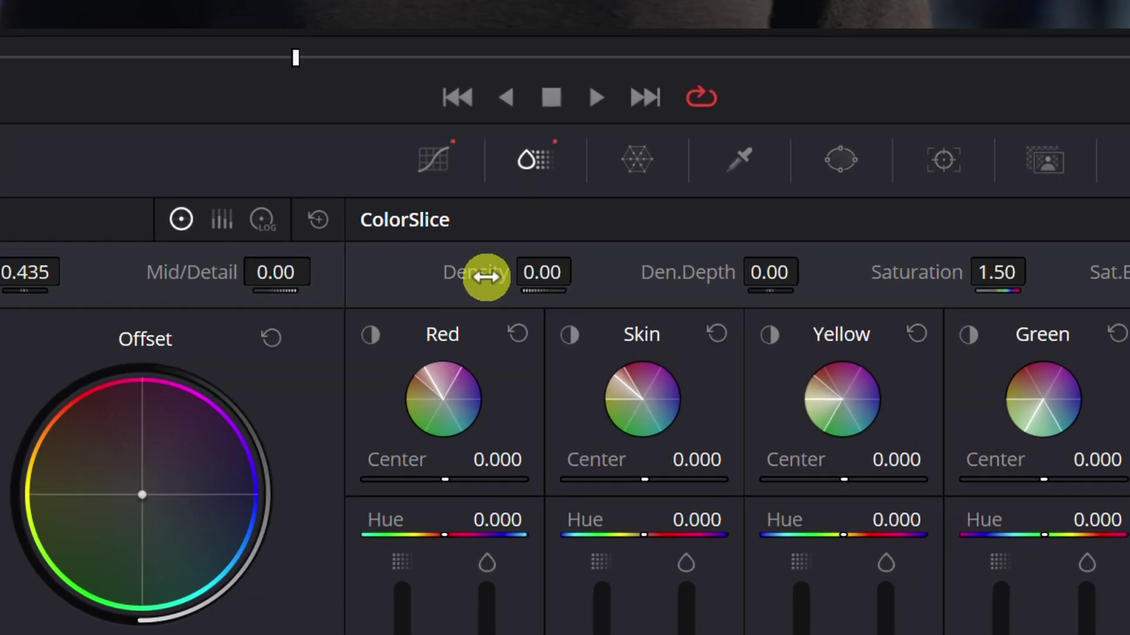
{"action": "left_click_drag", "start_coordinate": [466, 453], "coordinate": [502, 452]}
{"action": "left_click_drag", "start_coordinate": [601, 452], "coordinate": [600, 454]}
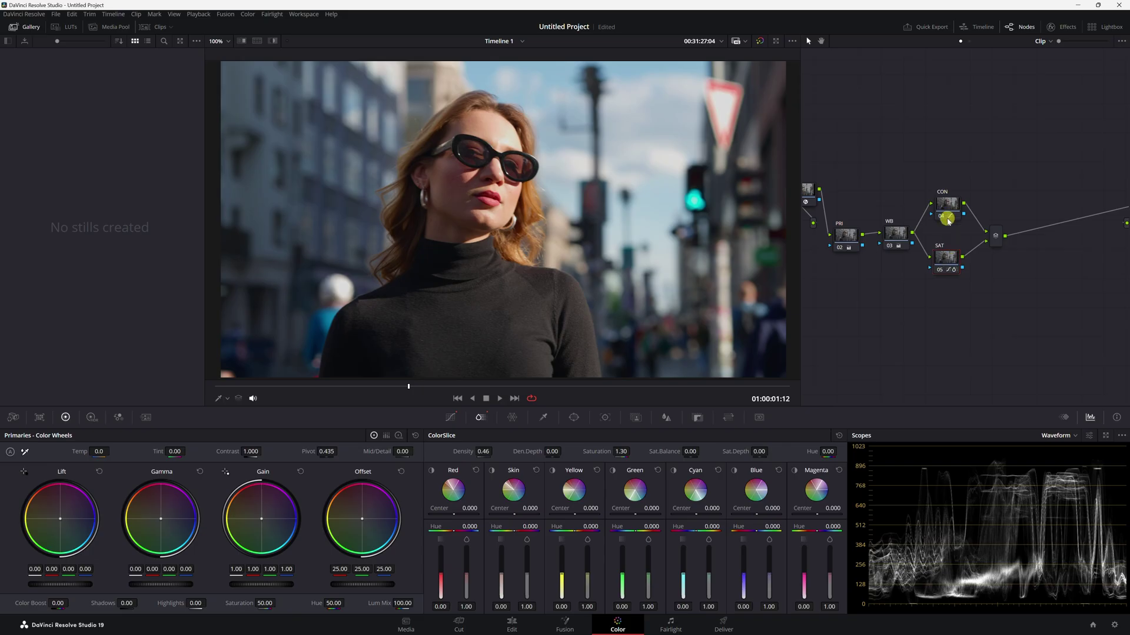
{"action": "left_click_drag", "start_coordinate": [958, 258], "coordinate": [954, 255]}
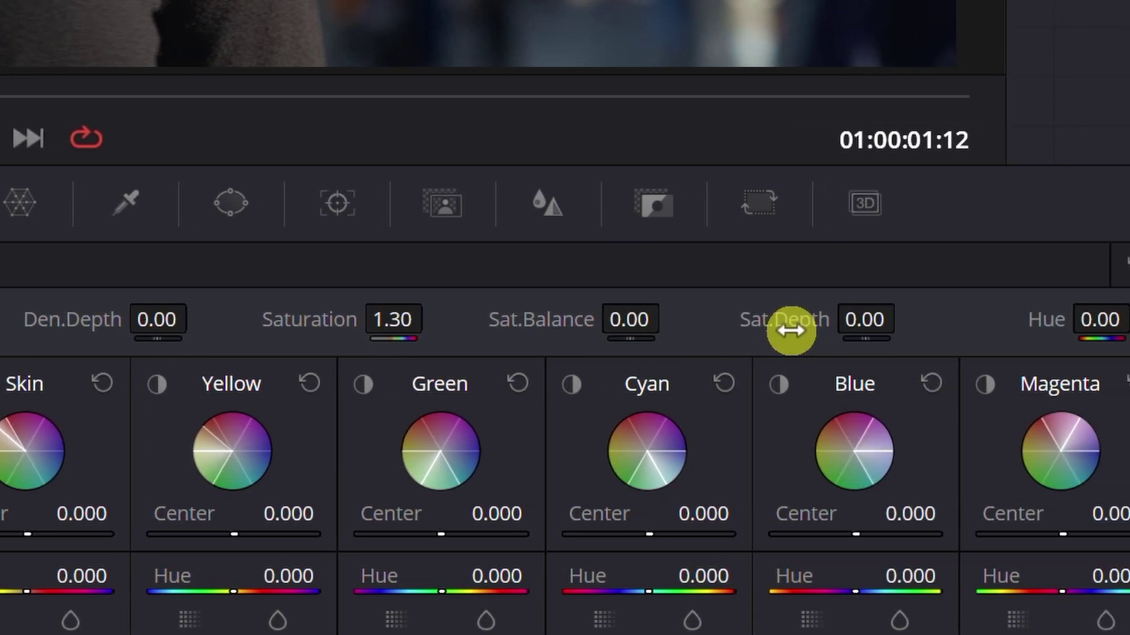
{"action": "left_click", "coordinate": [941, 257]}
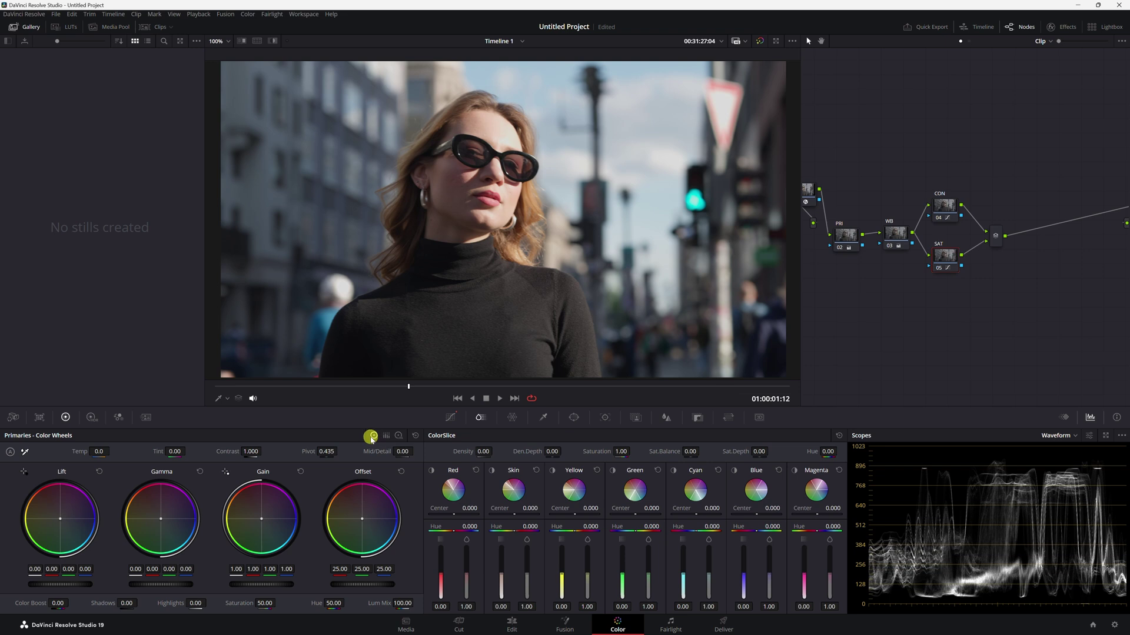
Show the High Dynamic Range colour wheels in place of the Primaries wheels
{"action": "left_click", "coordinate": [90, 417]}
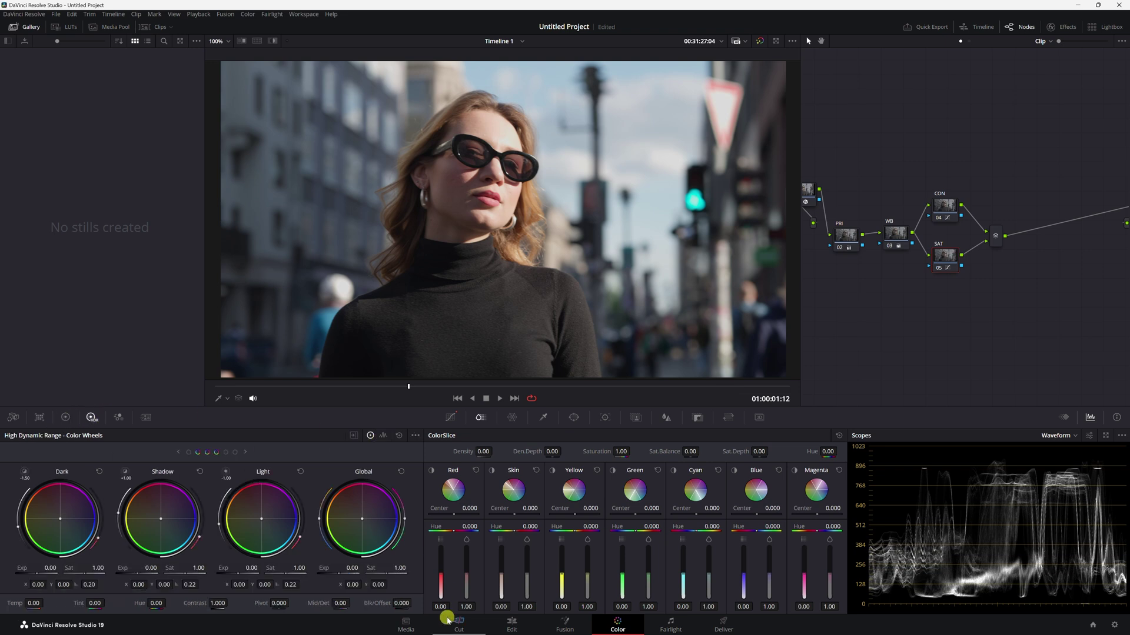